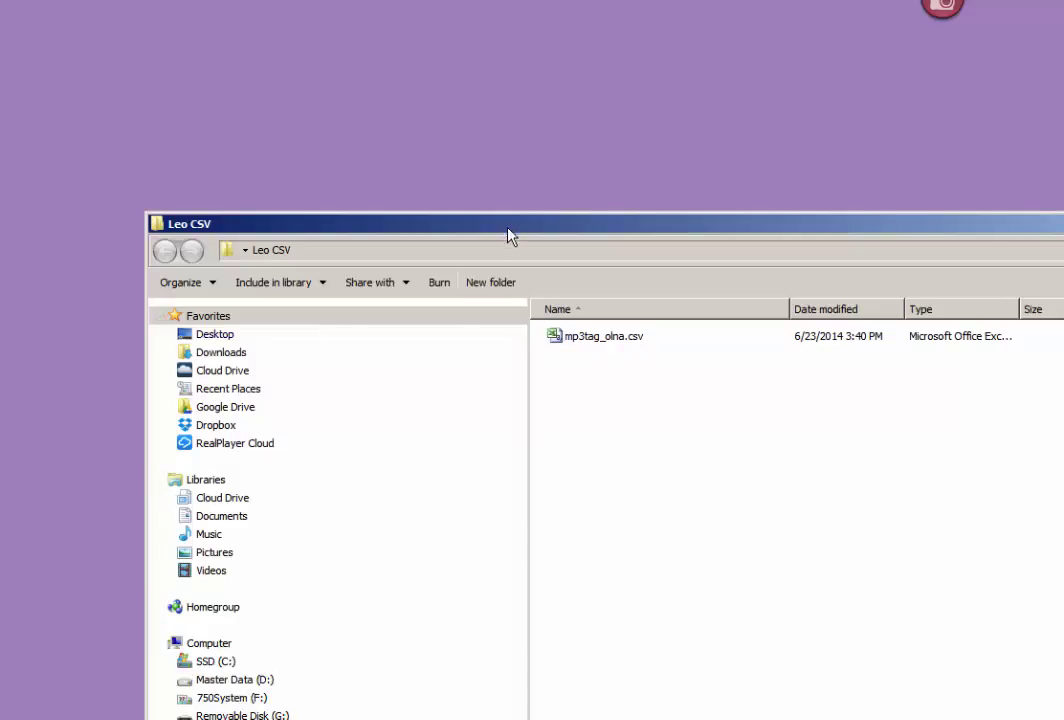
Step: Move the Leo CSV window aside and bring up the context menu for mp3tag_olna.csv
left_click_drag(518, 228, 404, 120)
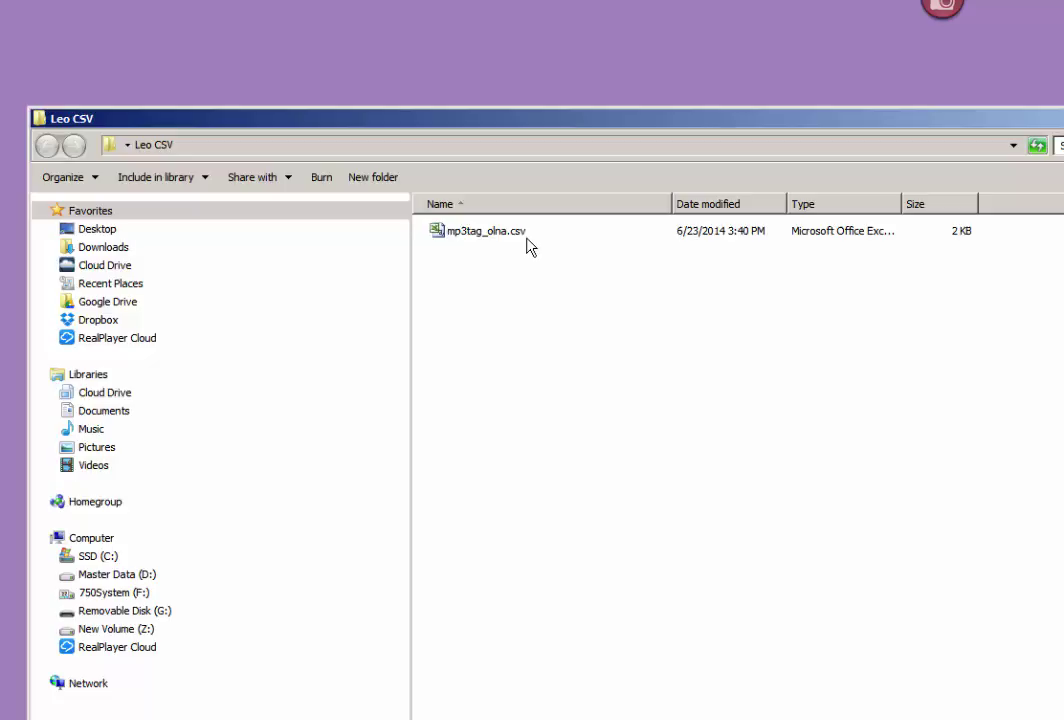
right_click(452, 242)
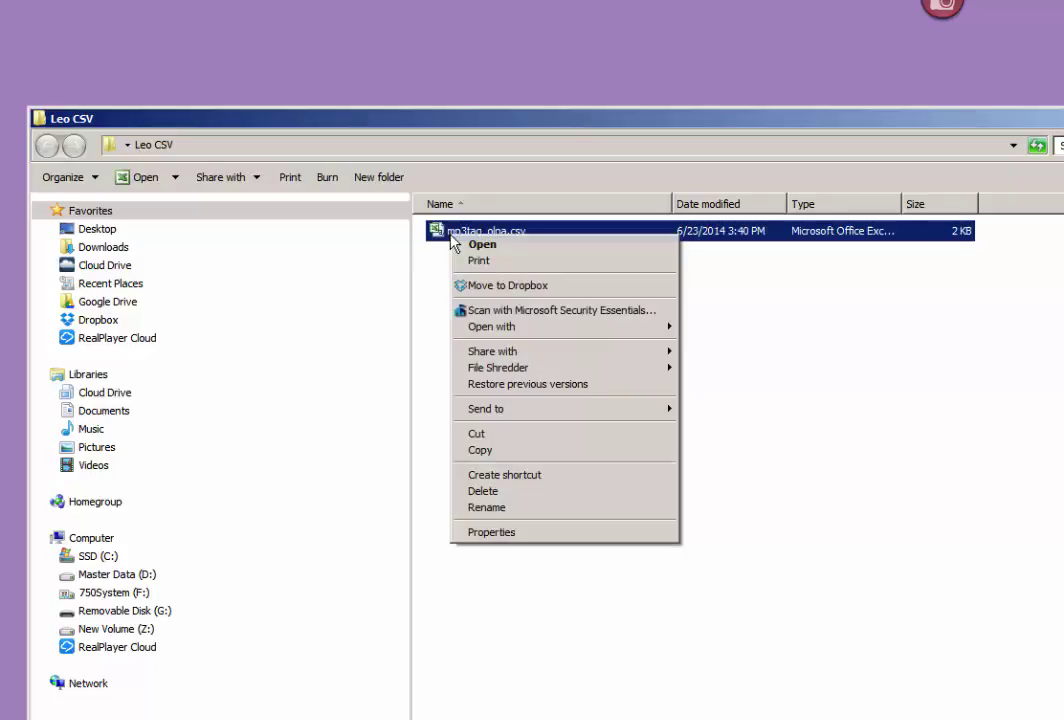
Step: View mp3tag_olna.csv in EditPad Lite, confirm its fields are semicolon-separated, then close the editor
mouse_move(613, 331)
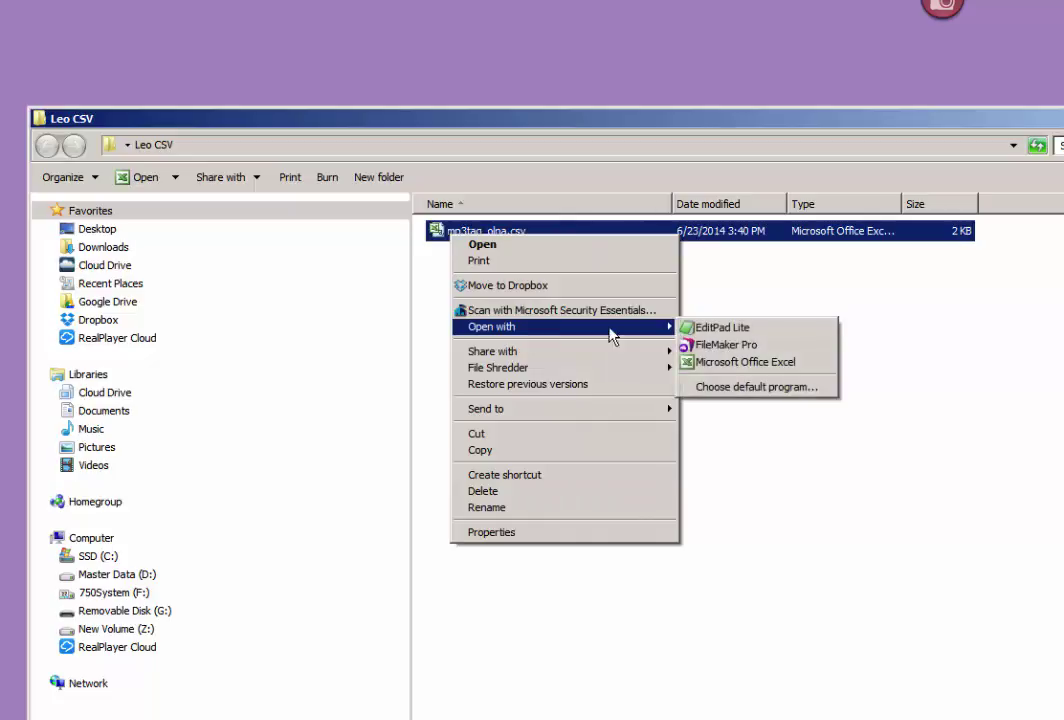
left_click(772, 334)
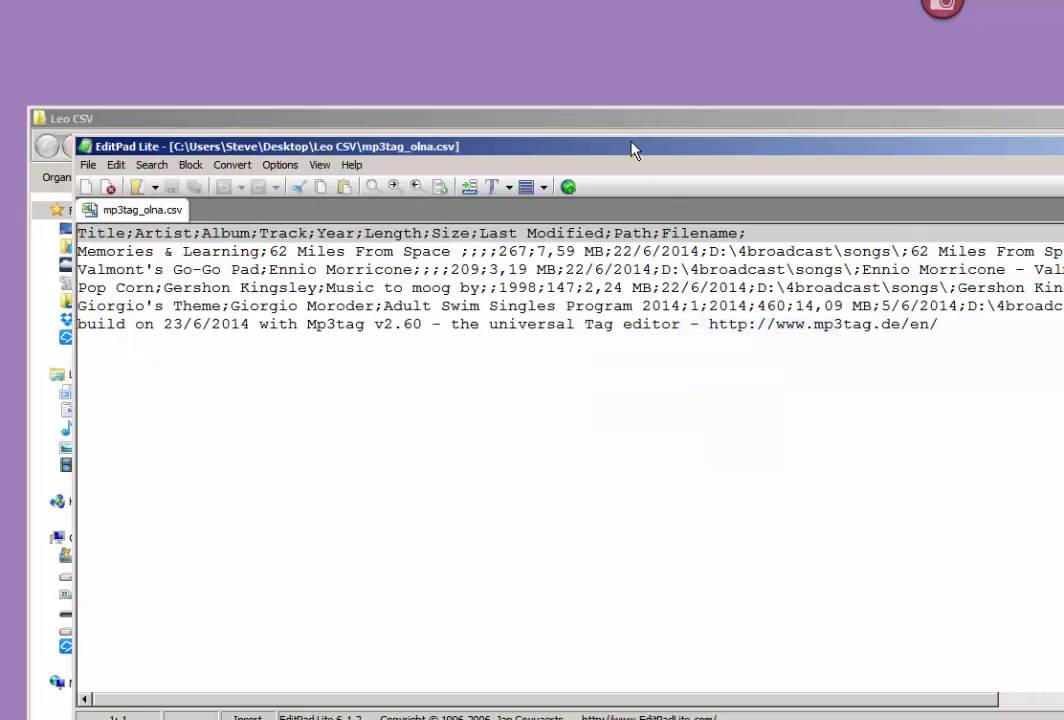
left_click_drag(634, 150, 594, 79)
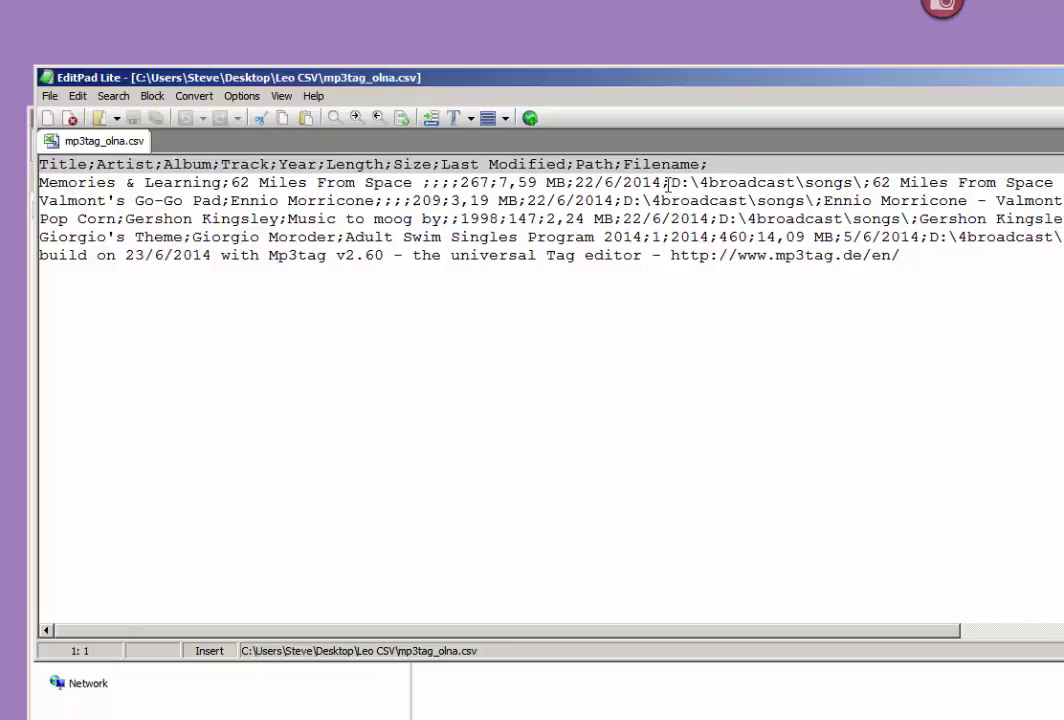
left_click_drag(668, 185, 661, 184)
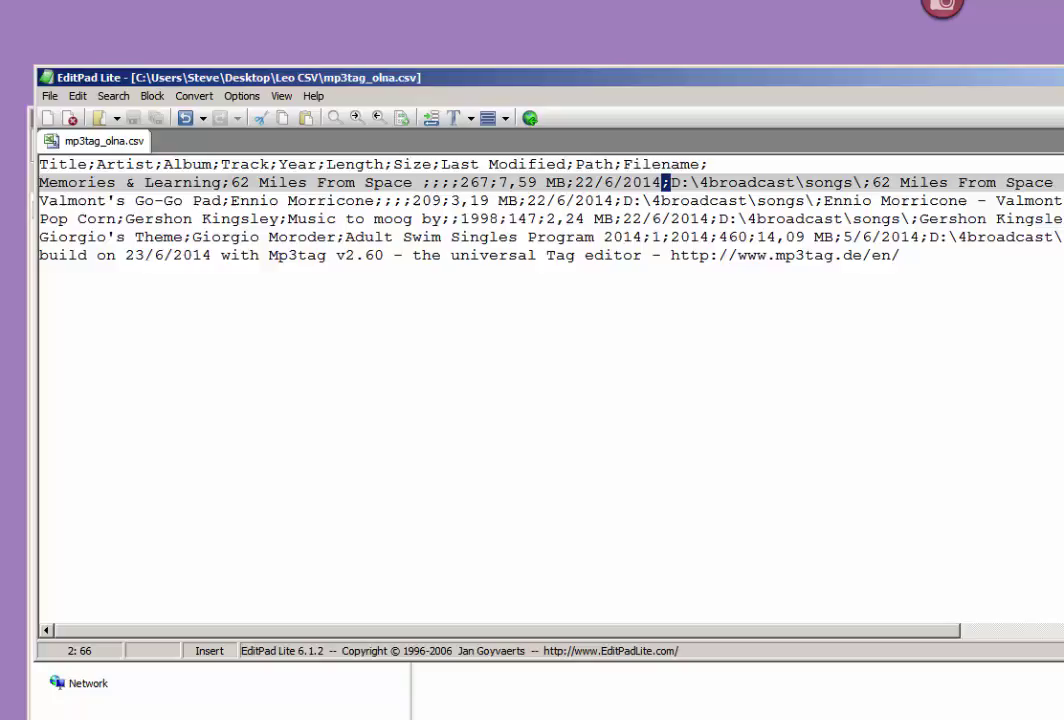
key("alt+F4")
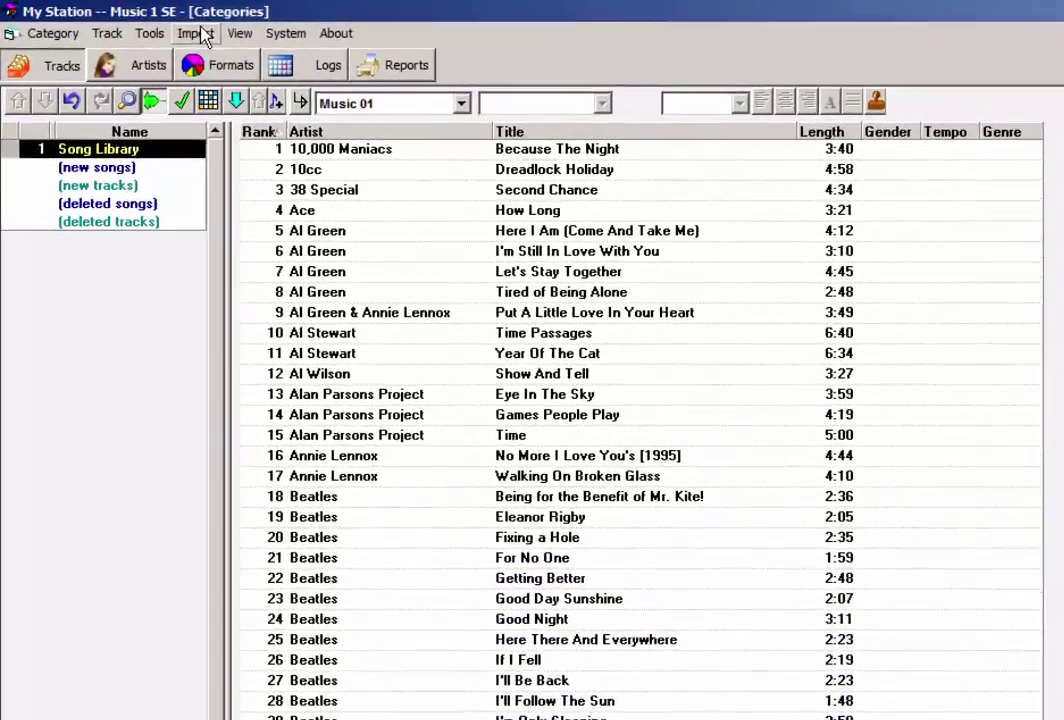
Step: Show the Import menu's list of song import options
left_click(165, 28)
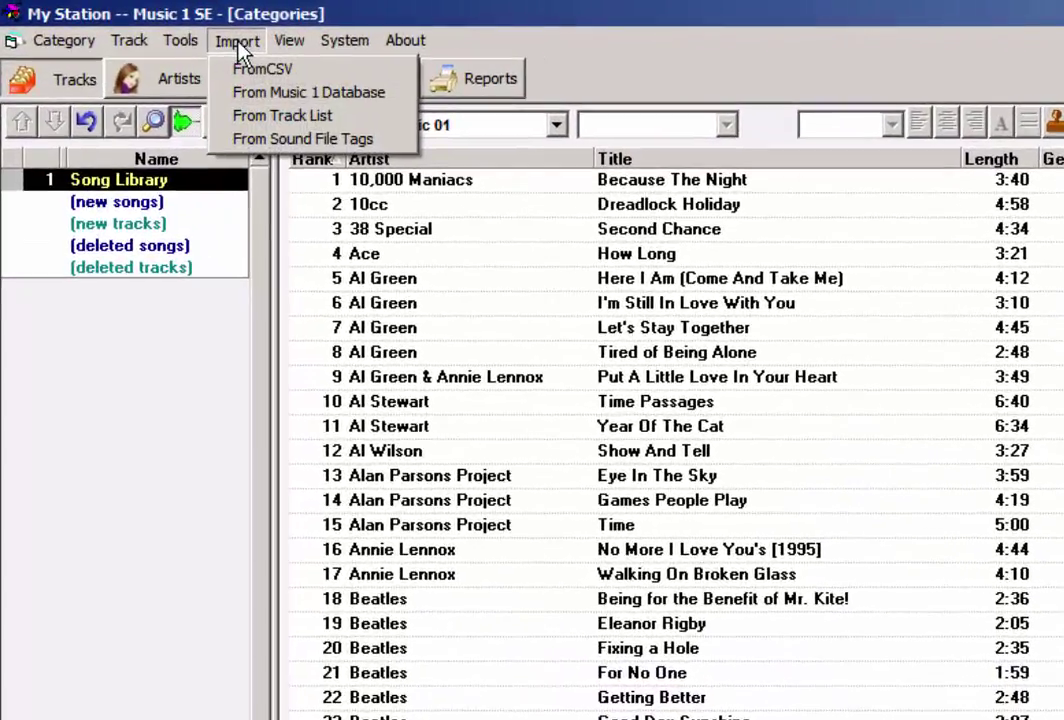
Step: Start a From Track List import and load the Mp3TagImport.idf definition from the Desktop
left_click(290, 117)
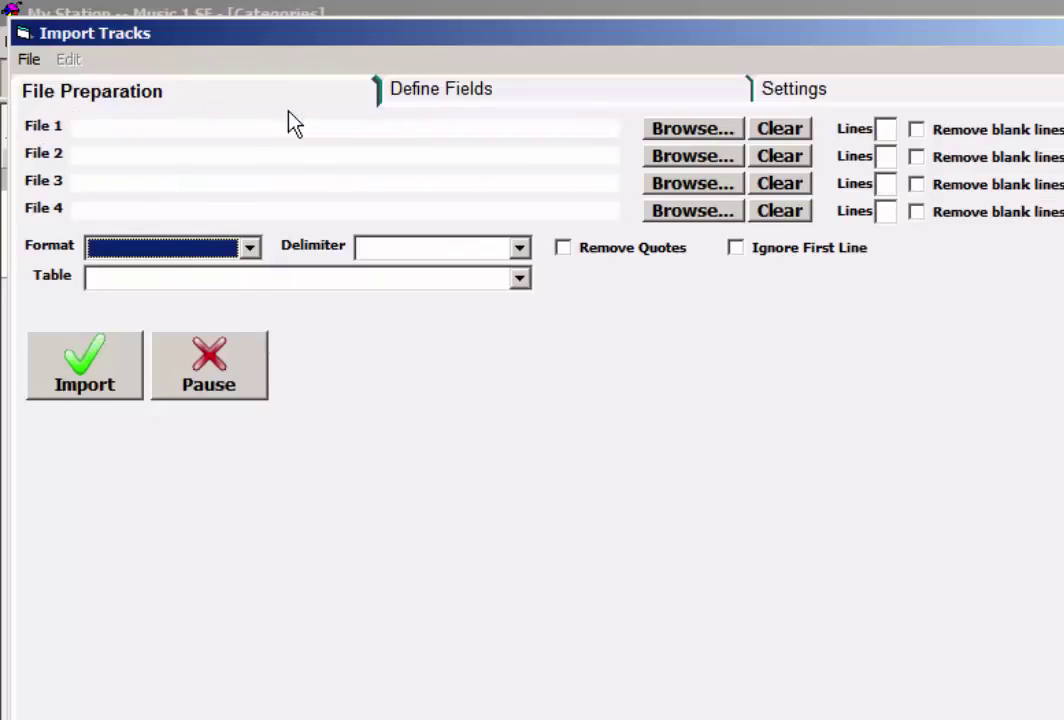
left_click(32, 64)
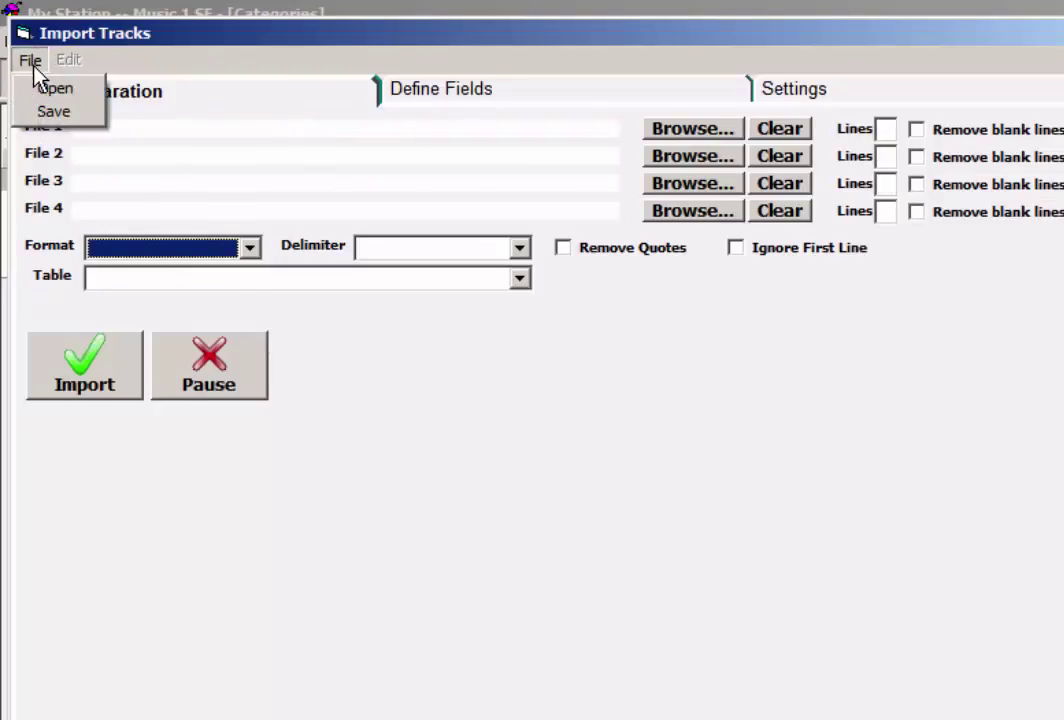
left_click(45, 89)
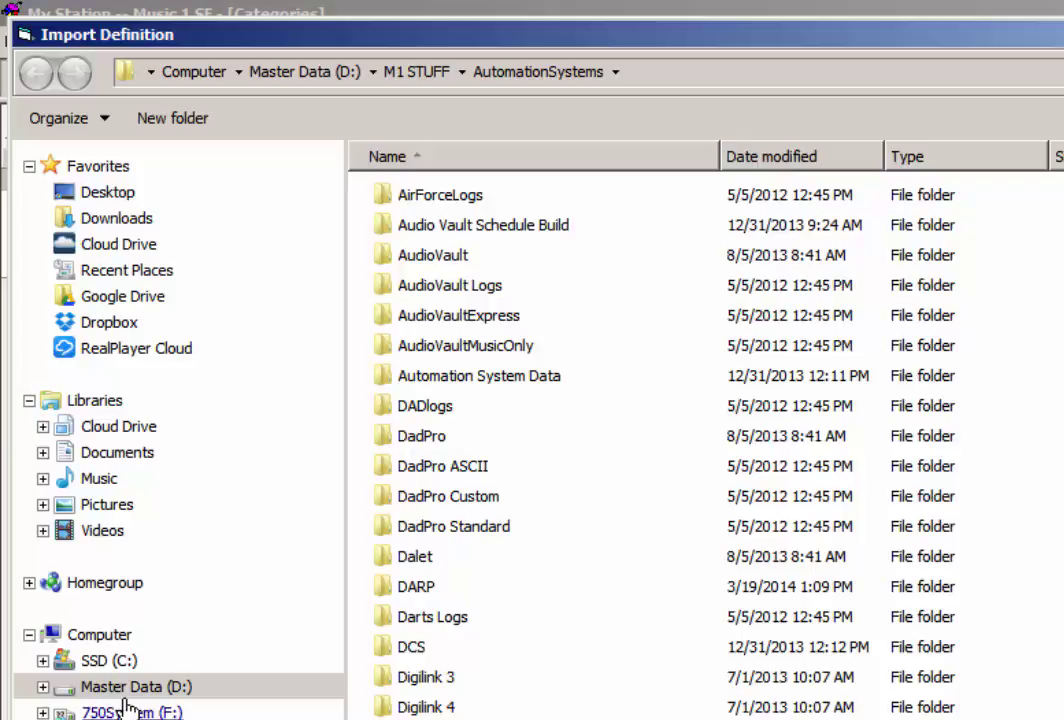
left_click(134, 196)
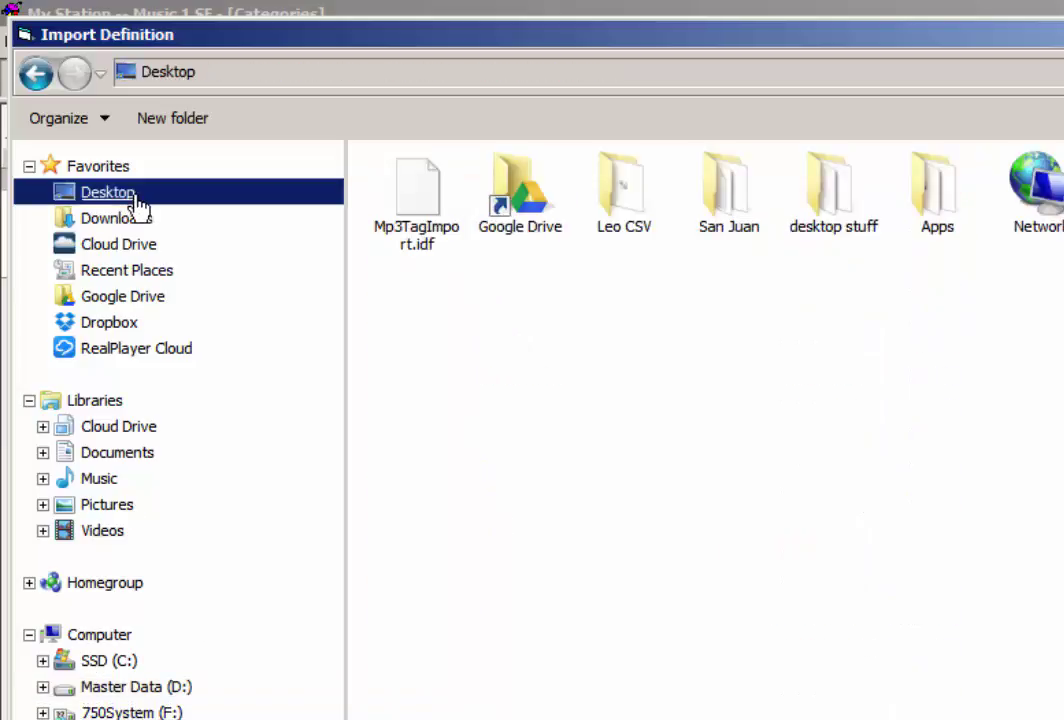
left_click(430, 190)
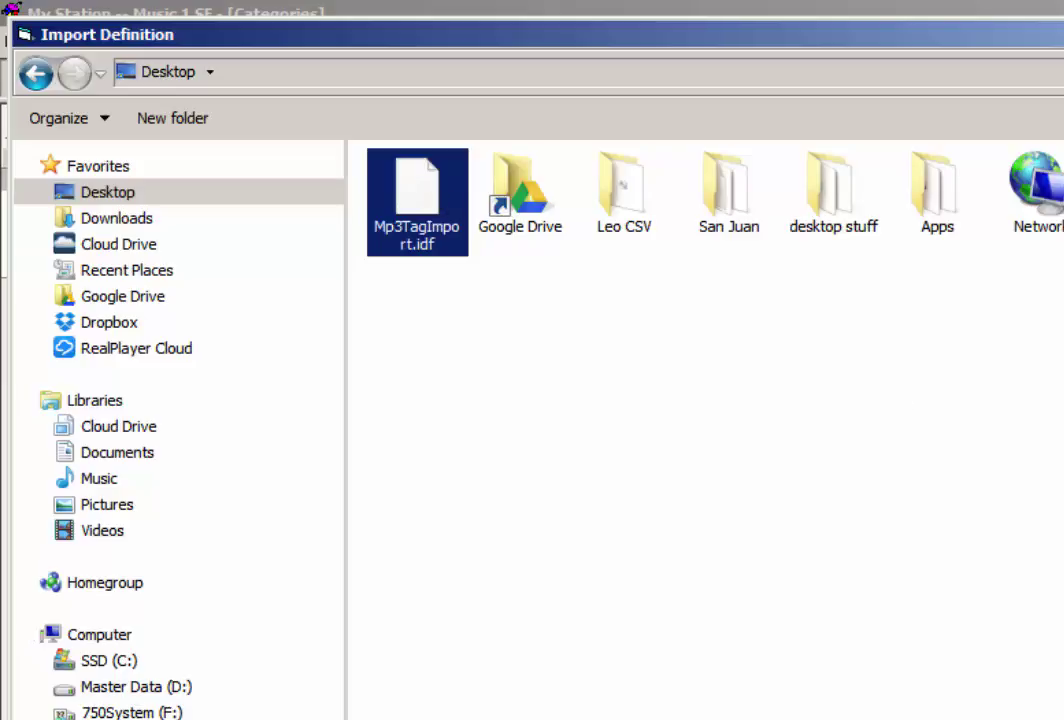
key("Return")
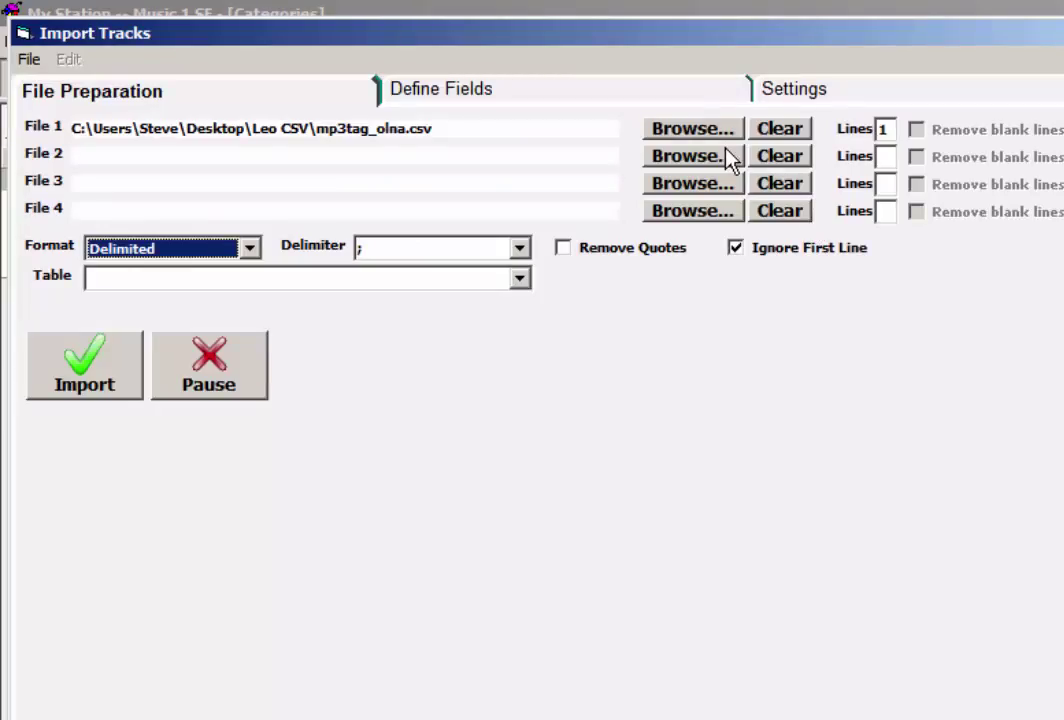
Step: Set mp3tag_olna.csv from the Leo CSV folder as File 1 and run the import, processing 5 songs
left_click(695, 130)
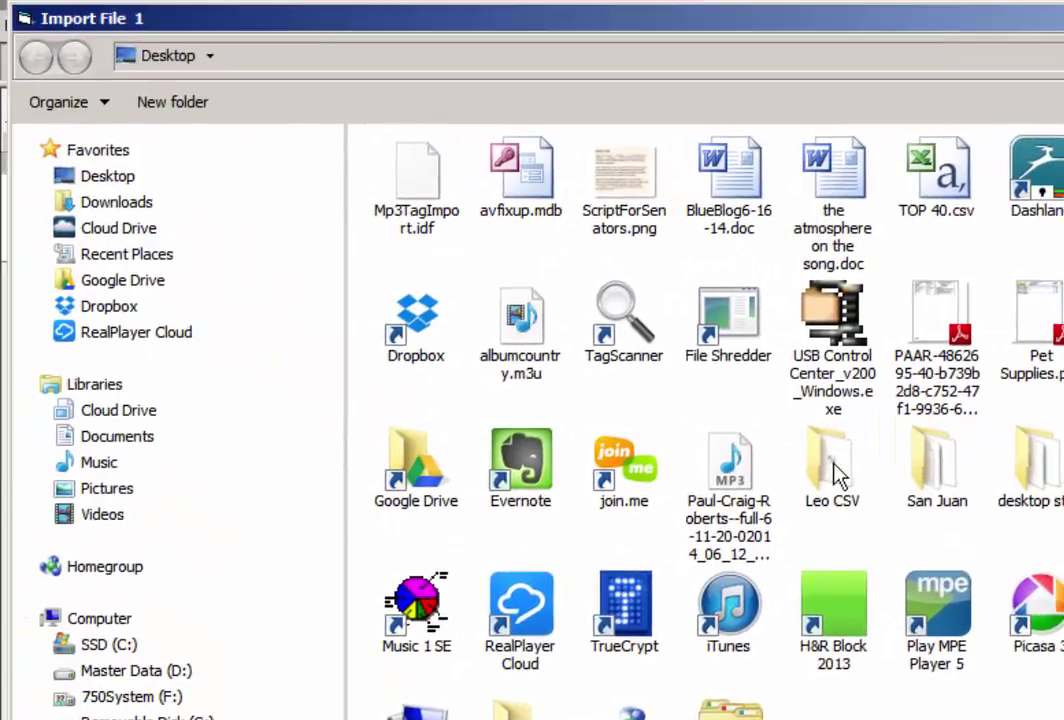
double_click(675, 390)
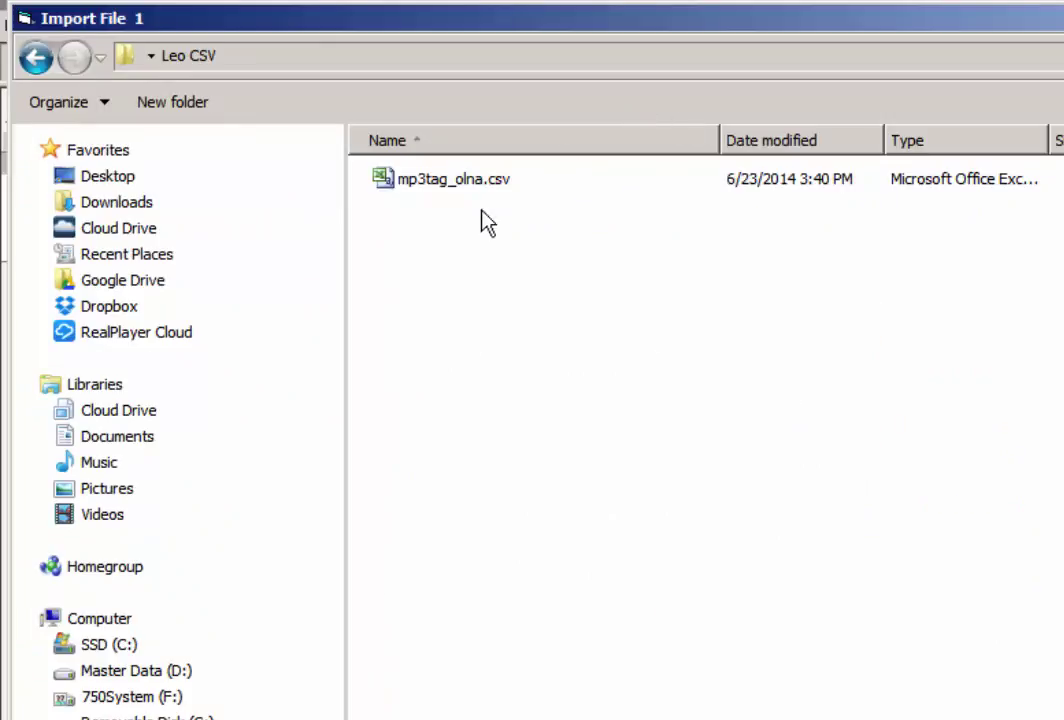
left_click(436, 190)
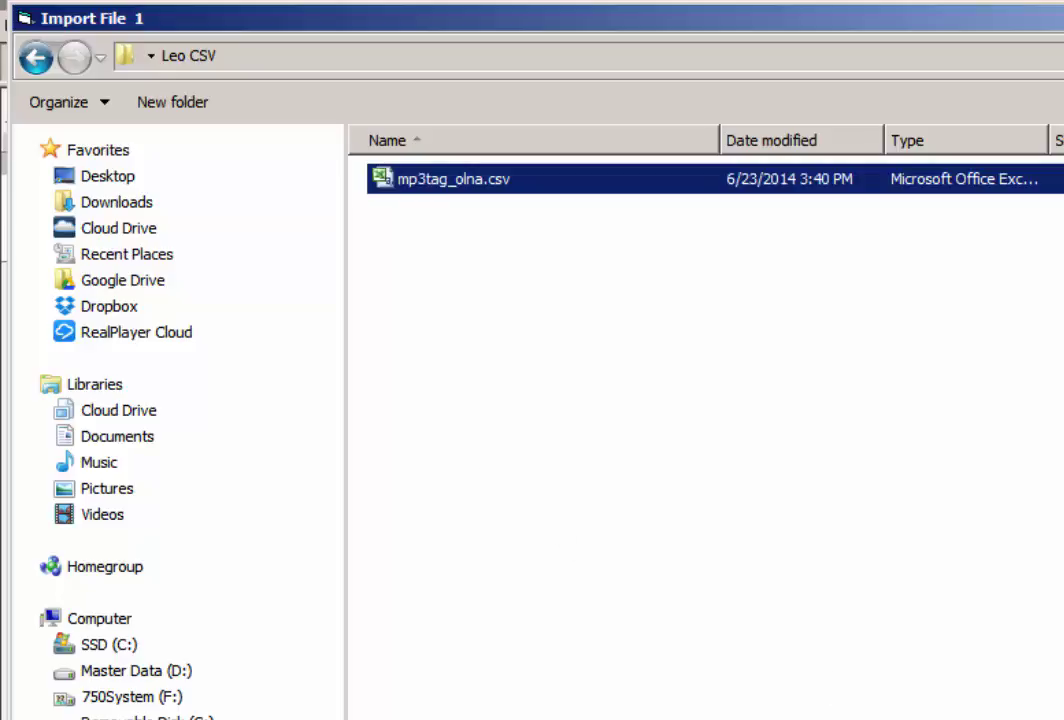
key("Return")
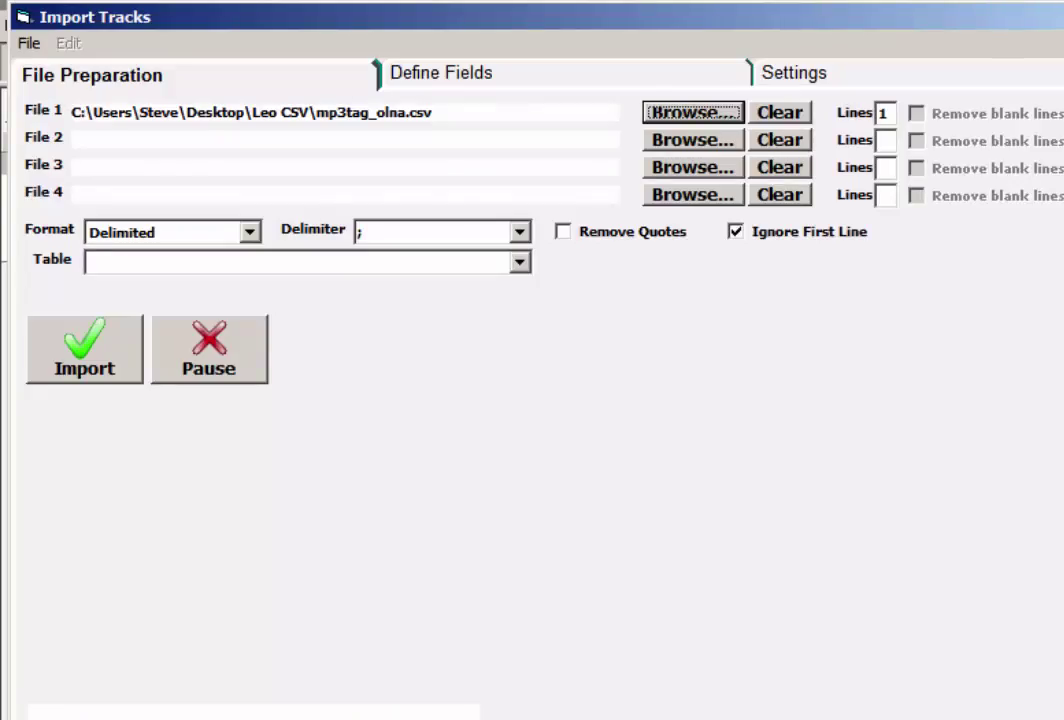
left_click(90, 372)
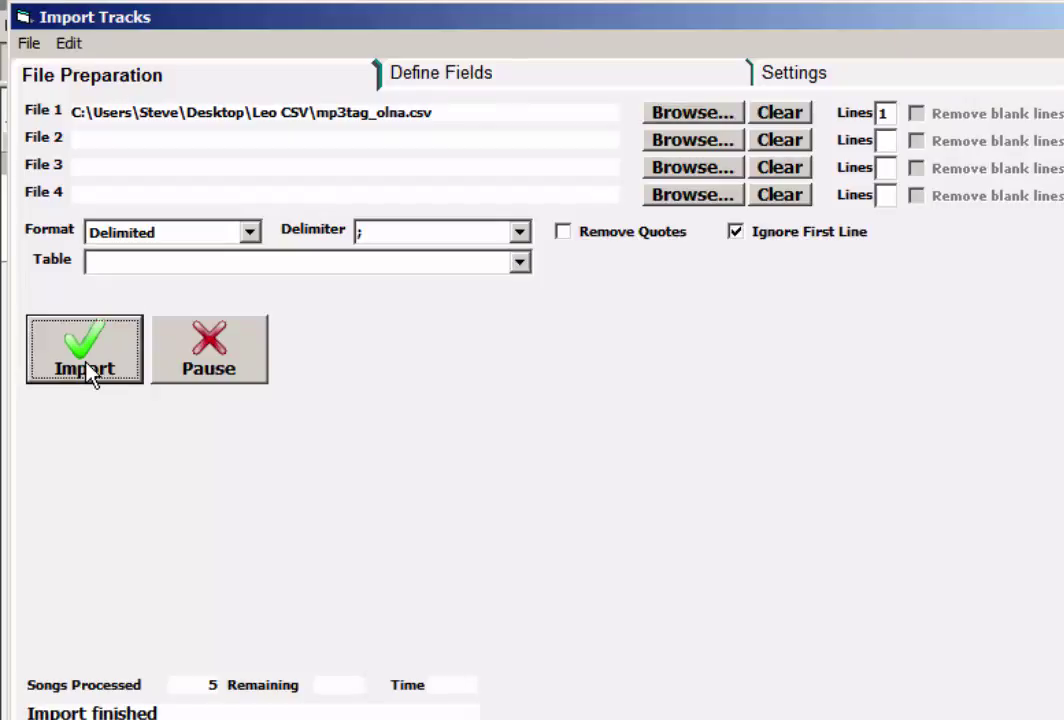
left_click(525, 76)
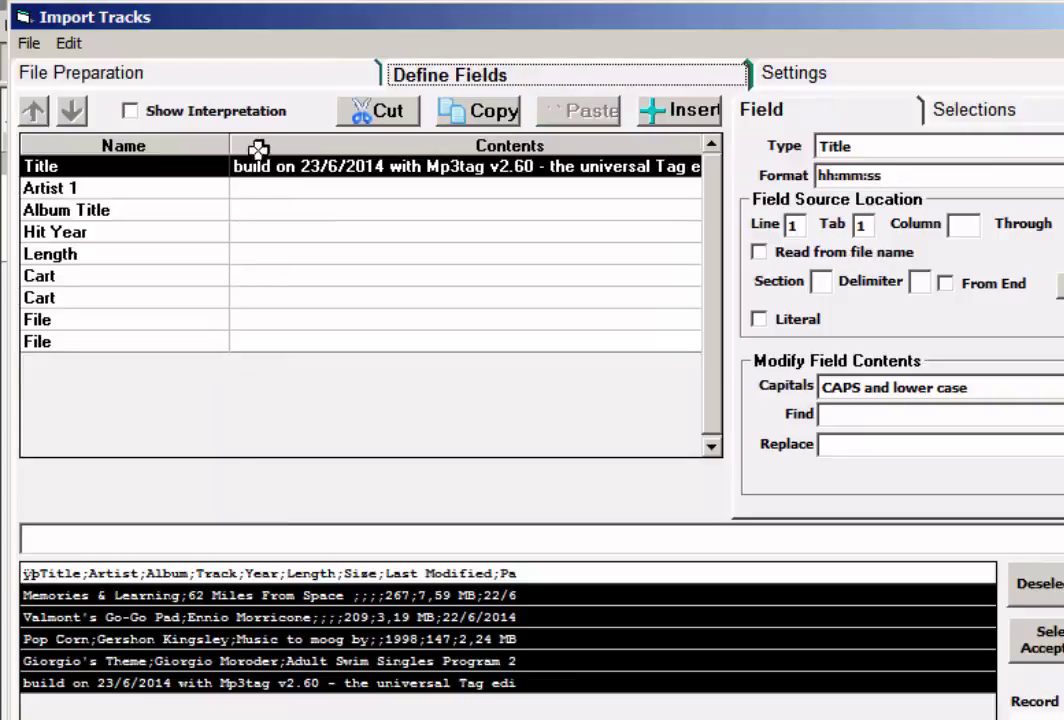
left_click(589, 641)
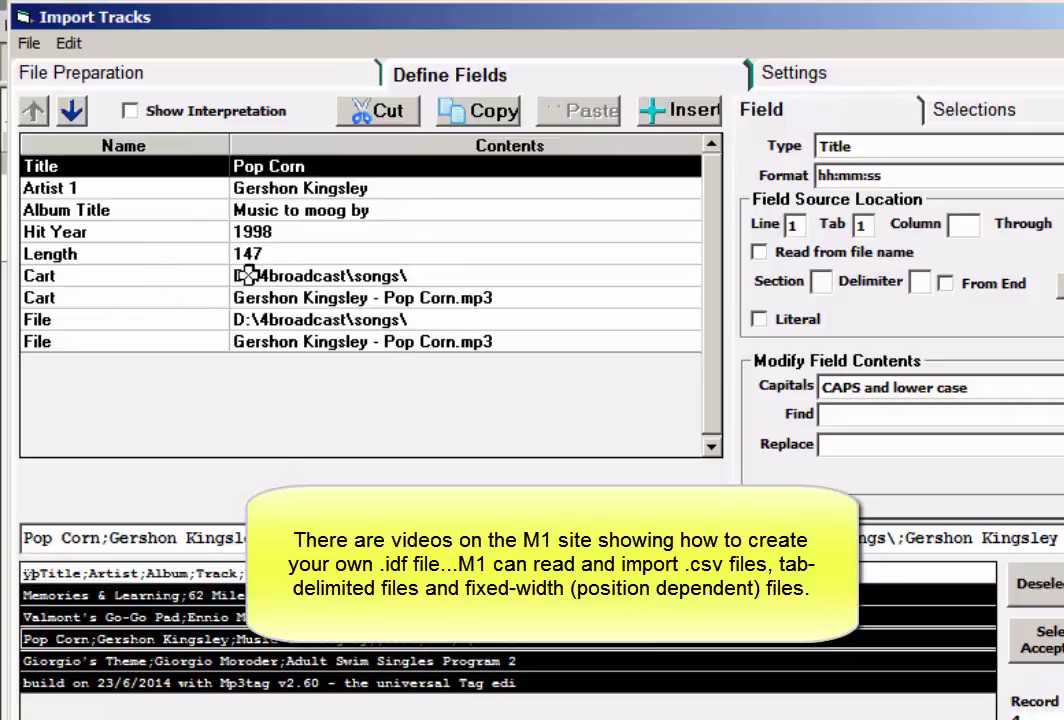
left_click(426, 277)
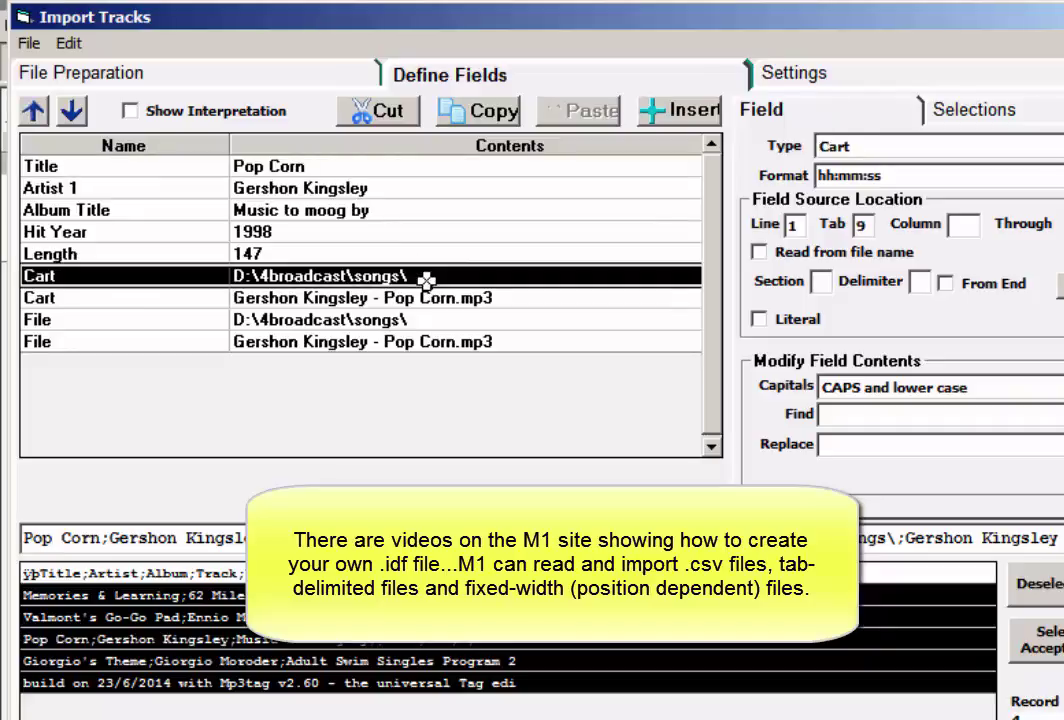
left_click(520, 299)
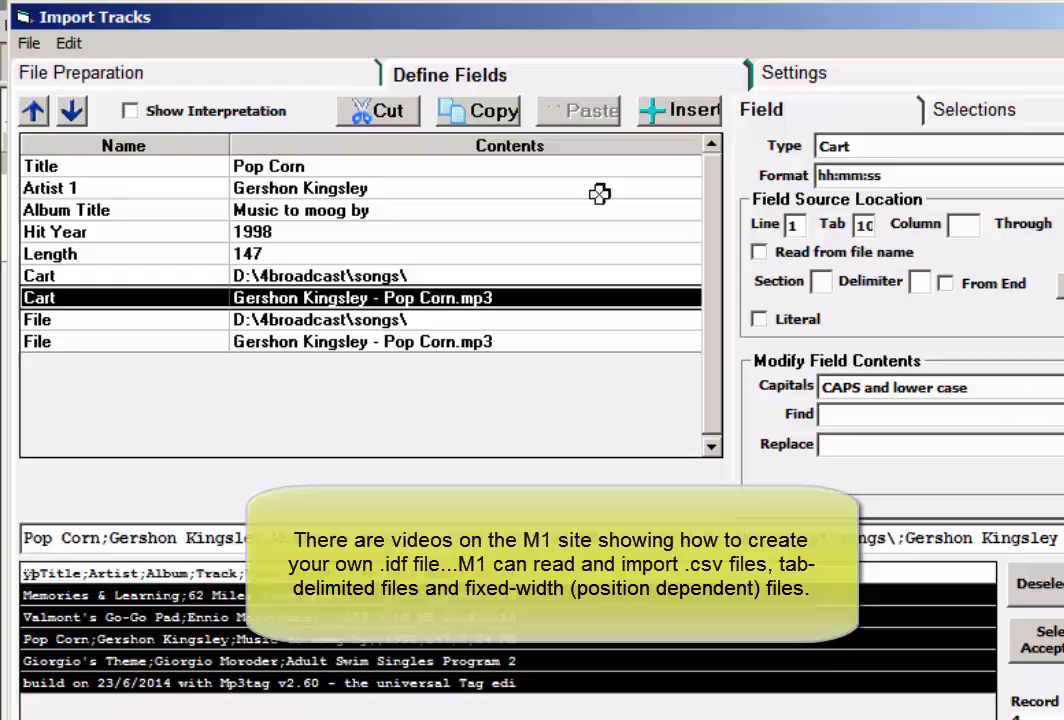
left_click(236, 78)
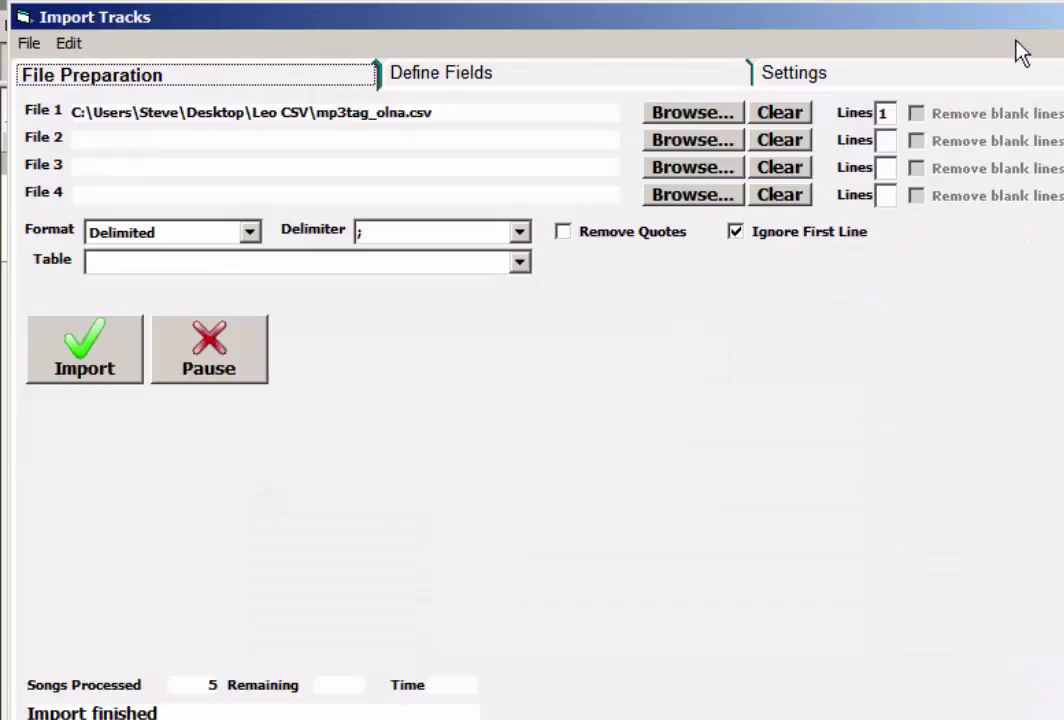
Step: Close the importer saving the changed definition, then view the four tracks in the (new songs) category
key("alt+F4")
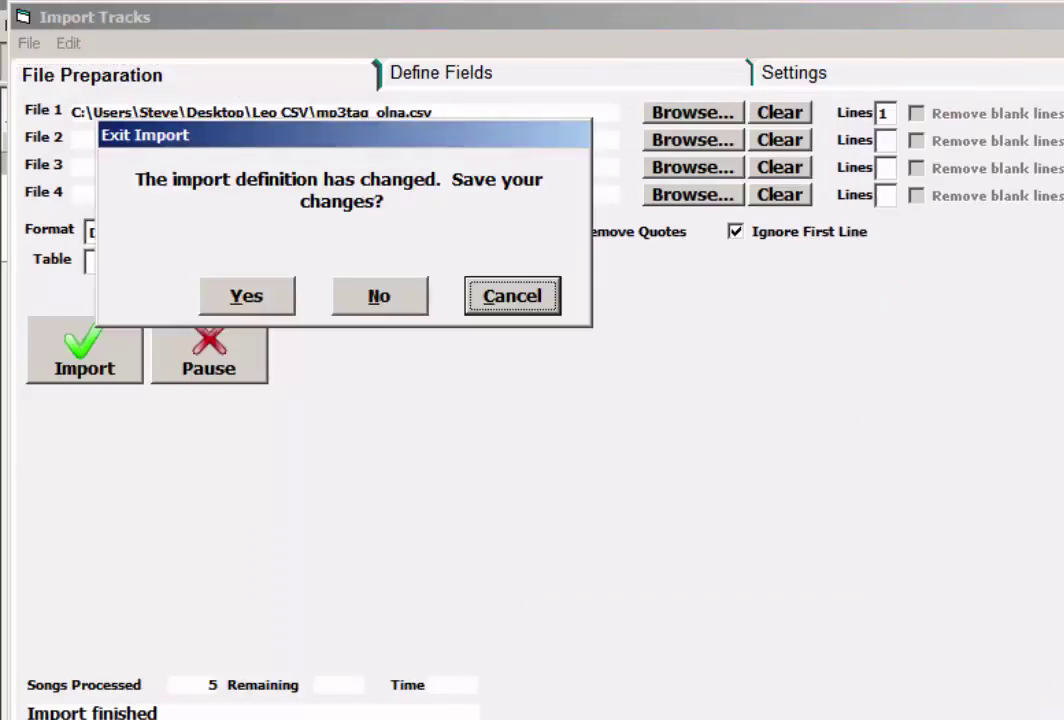
left_click(247, 297)
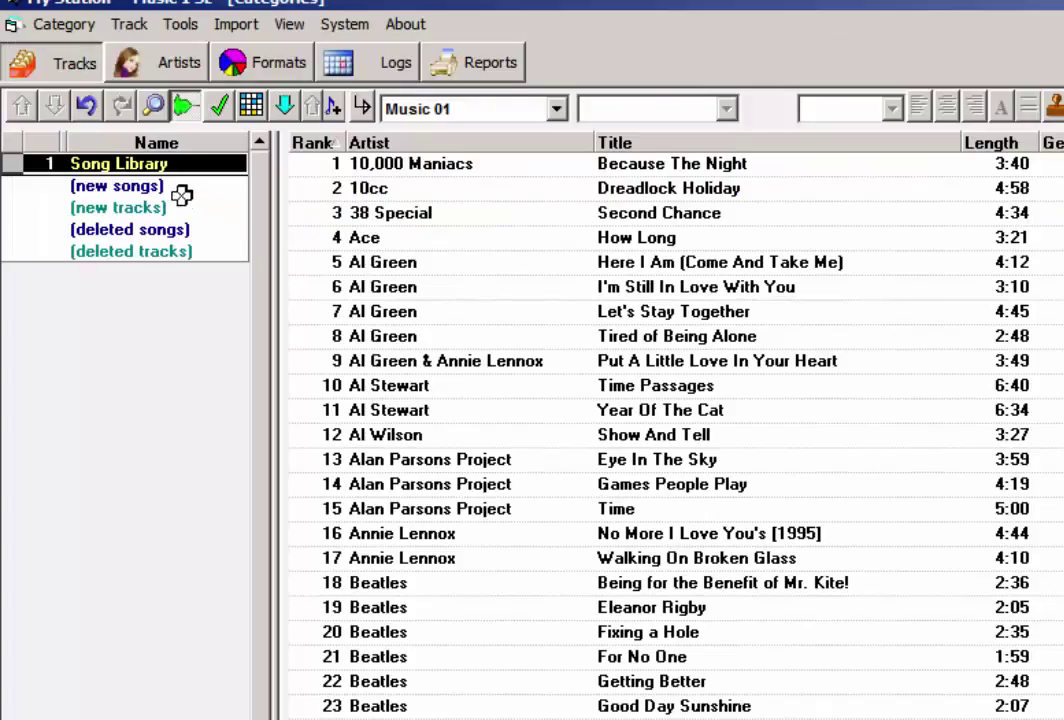
left_click(176, 190)
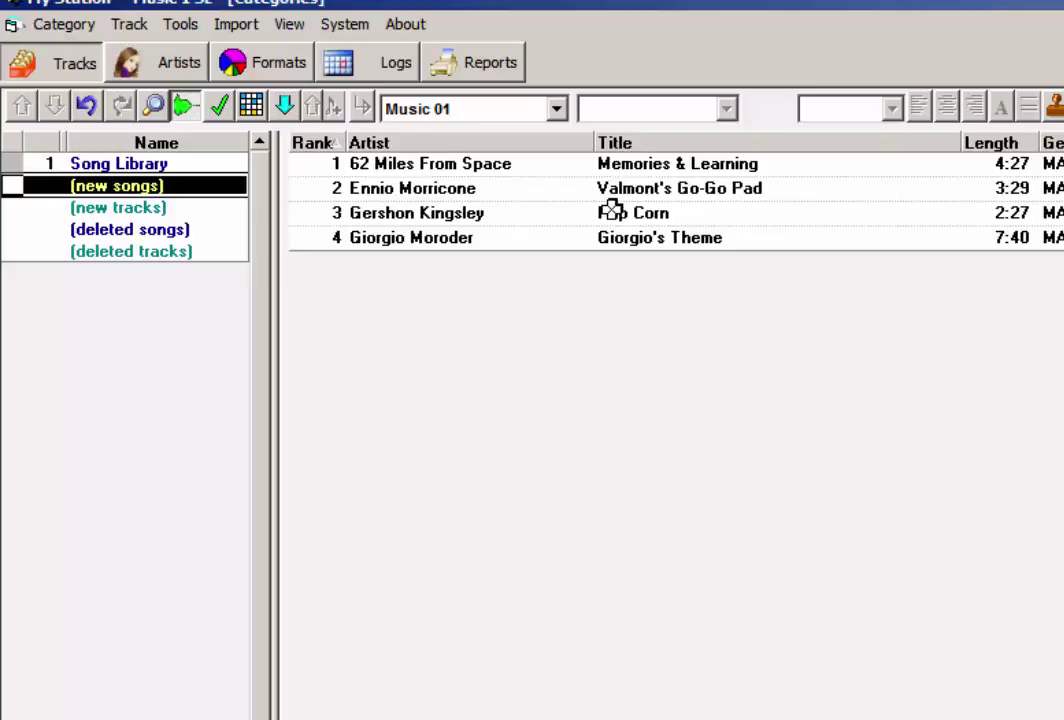
double_click(648, 187)
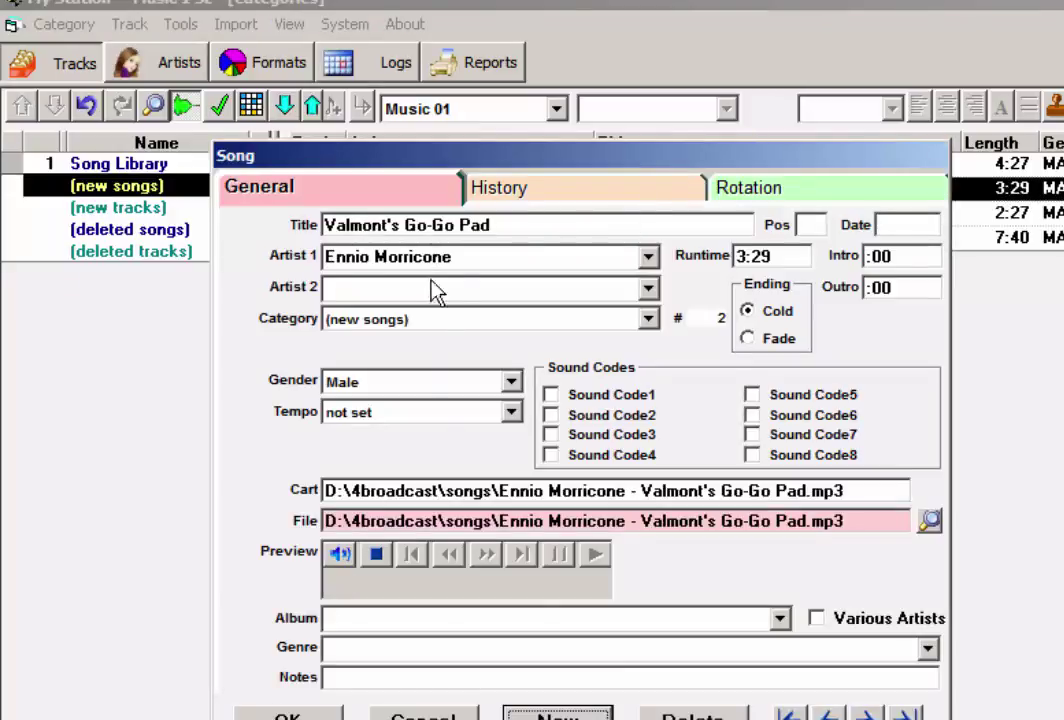
left_click_drag(872, 492, 548, 491)
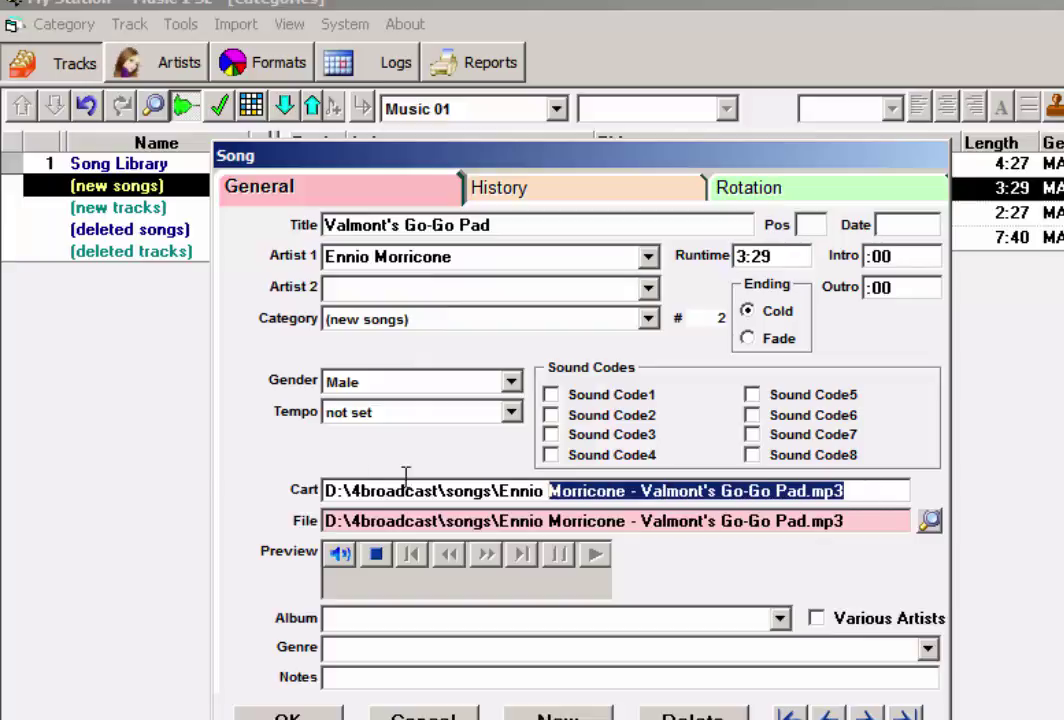
left_click_drag(406, 472, 195, 475)
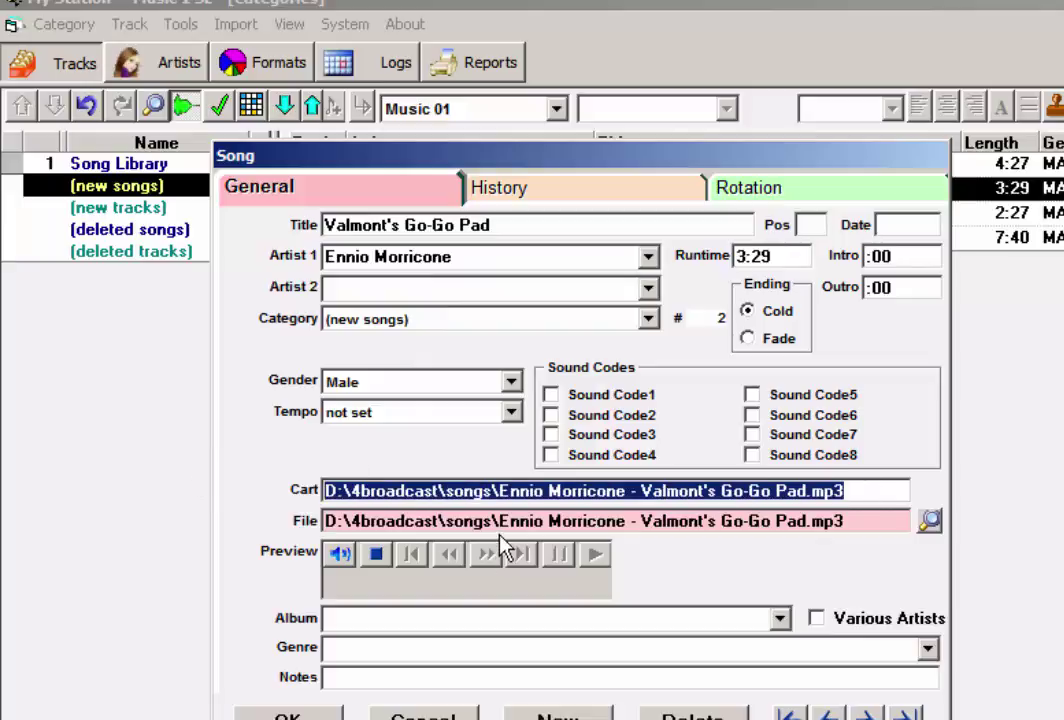
left_click(881, 522)
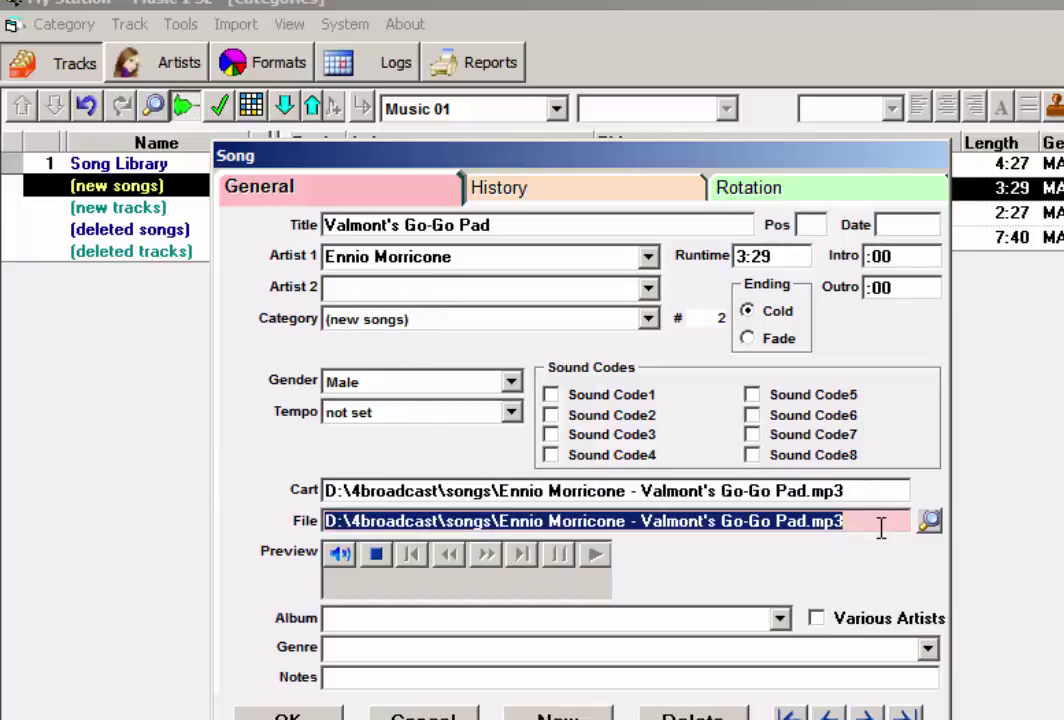
left_click(882, 529)
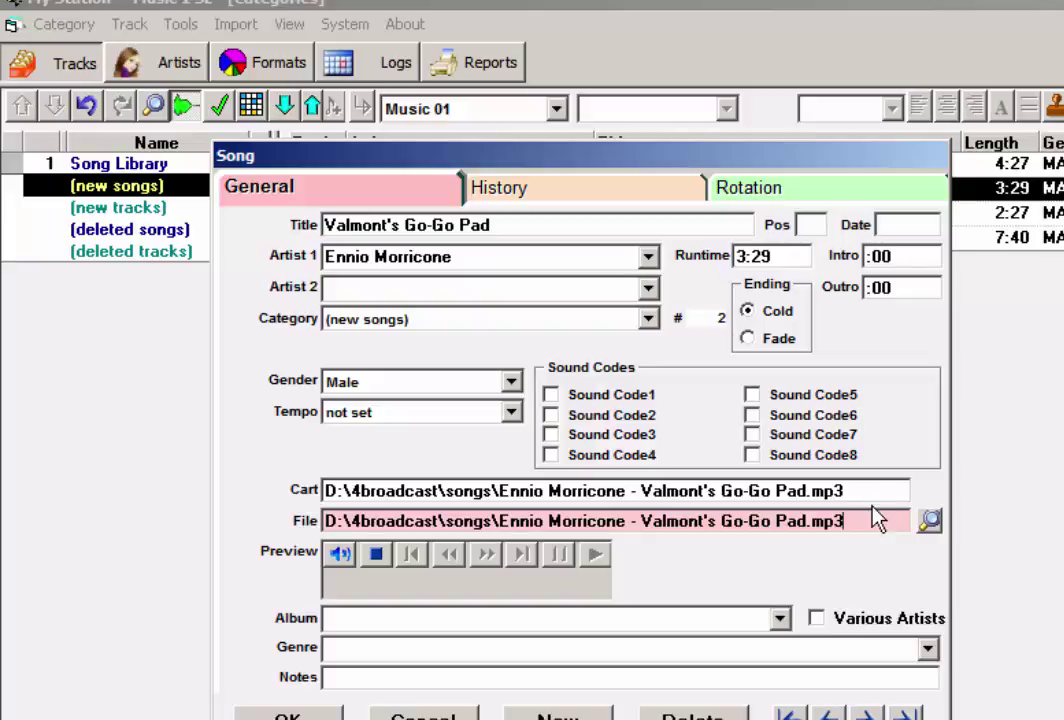
left_click_drag(891, 488, 155, 463)
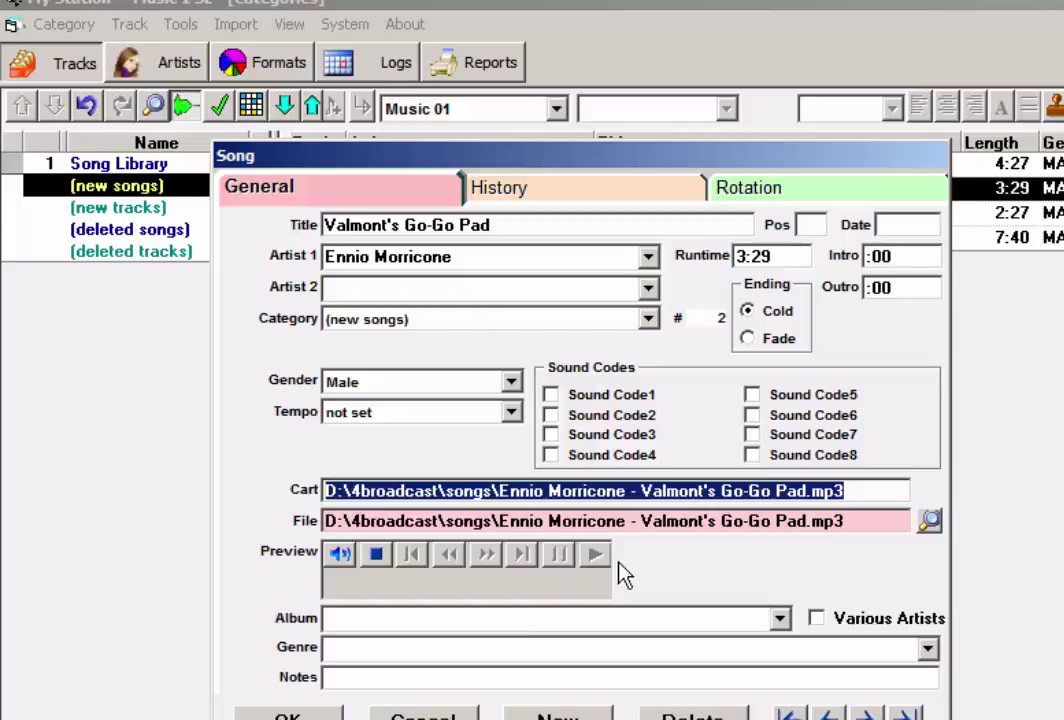
left_click(406, 714)
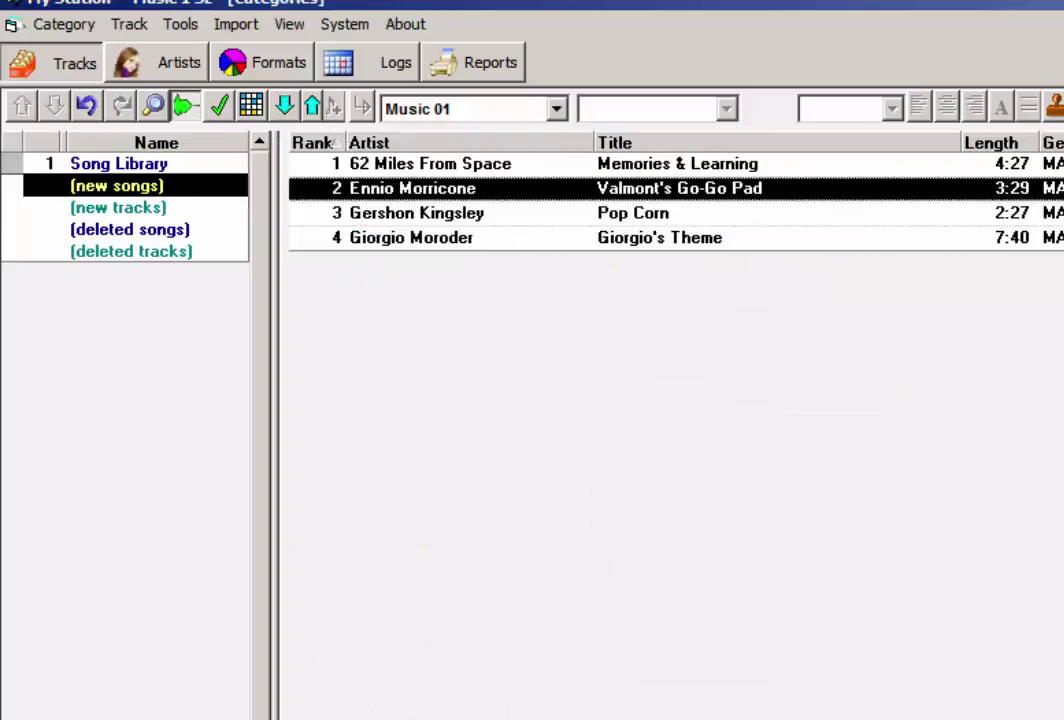
Step: Open the (new tracks) category and select its stray entry "build on 23/6/2014 with Mp3tag v2.60"
left_click(160, 208)
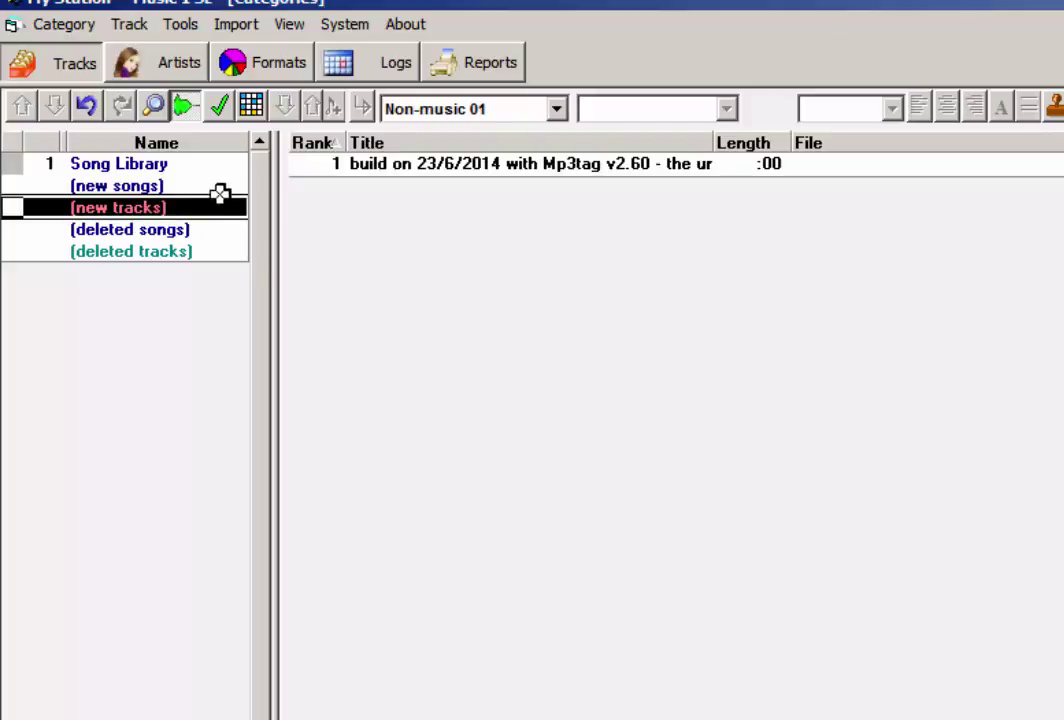
left_click(340, 164)
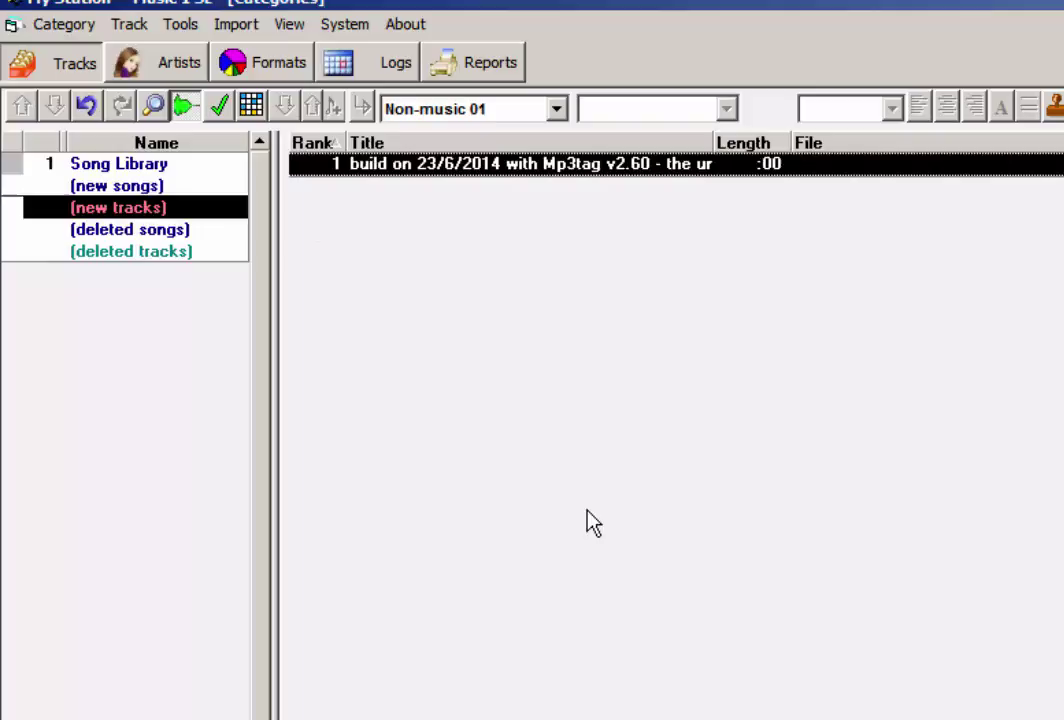